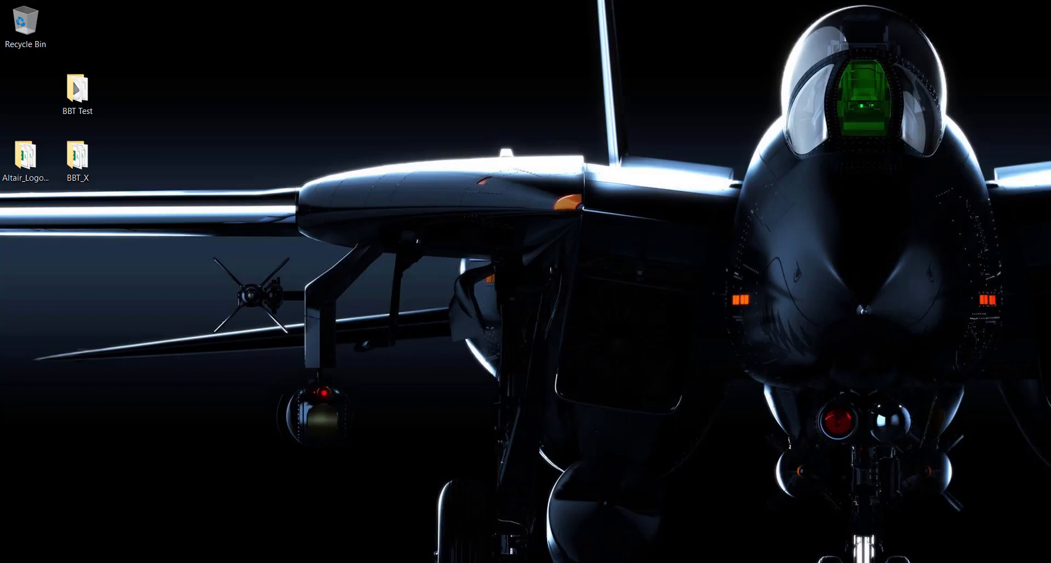
# Launch Altair Activate 2020.1 and open the PathFollower model from the BBT_X folder
pyautogui.press('super')
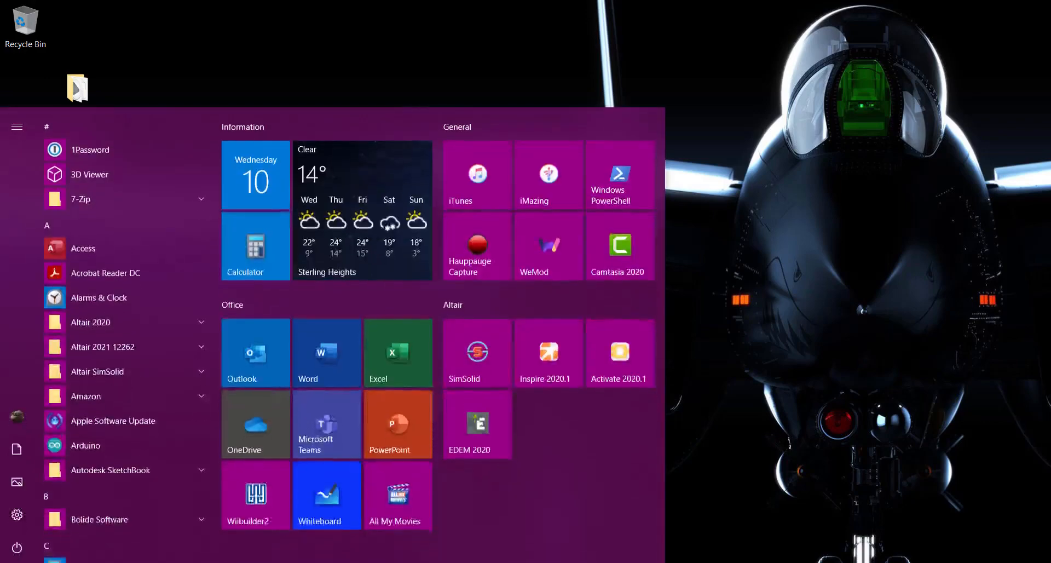
pyautogui.click(622, 357)
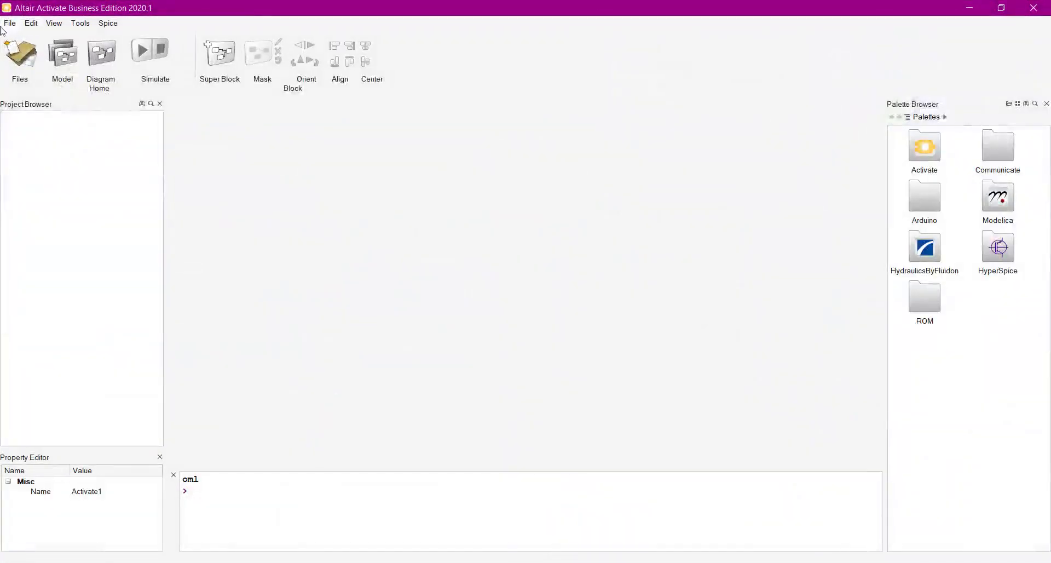
pyautogui.click(13, 24)
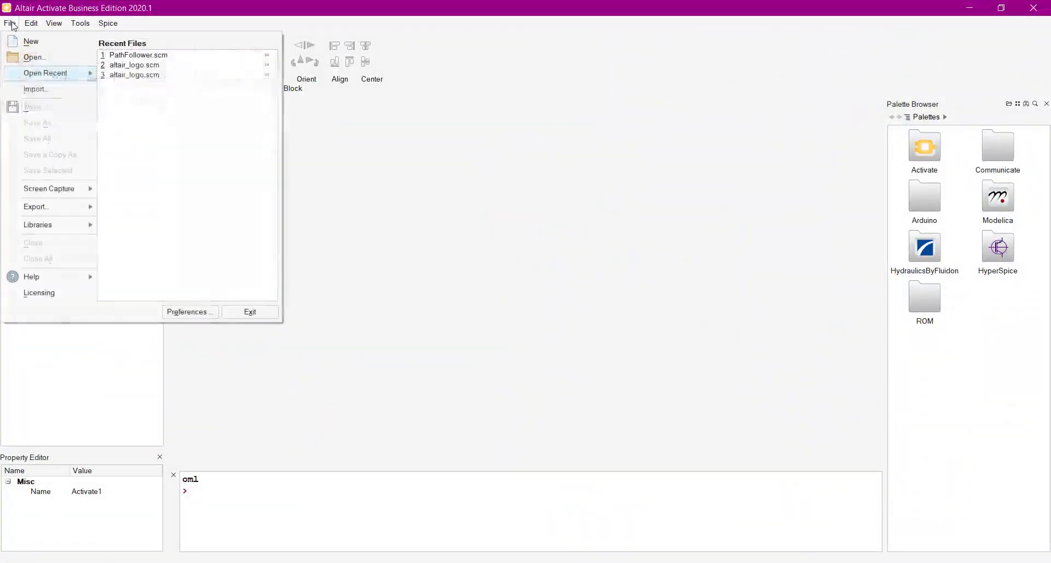
pyautogui.click(44, 58)
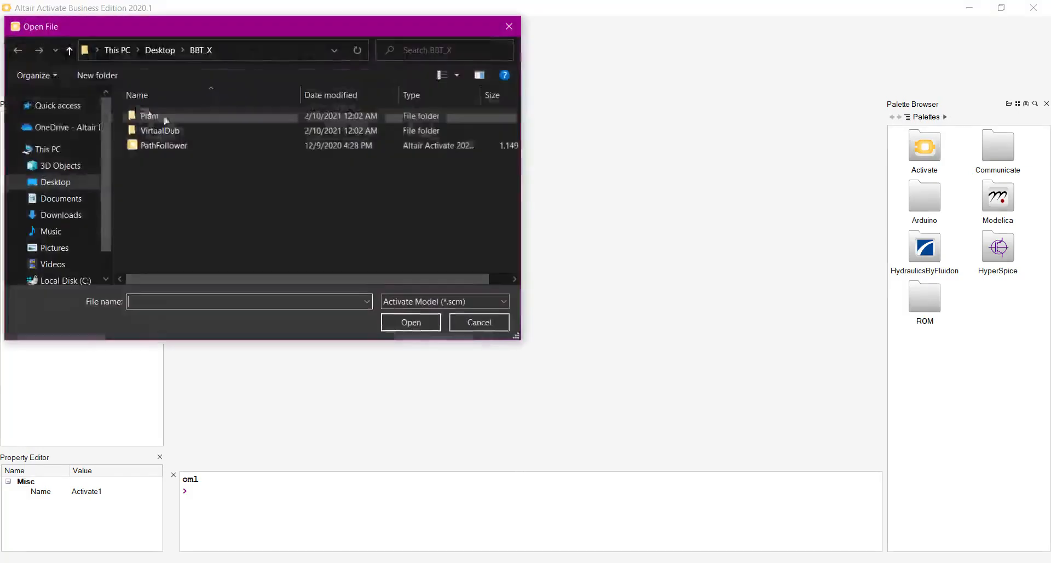
pyautogui.doubleClick(148, 147)
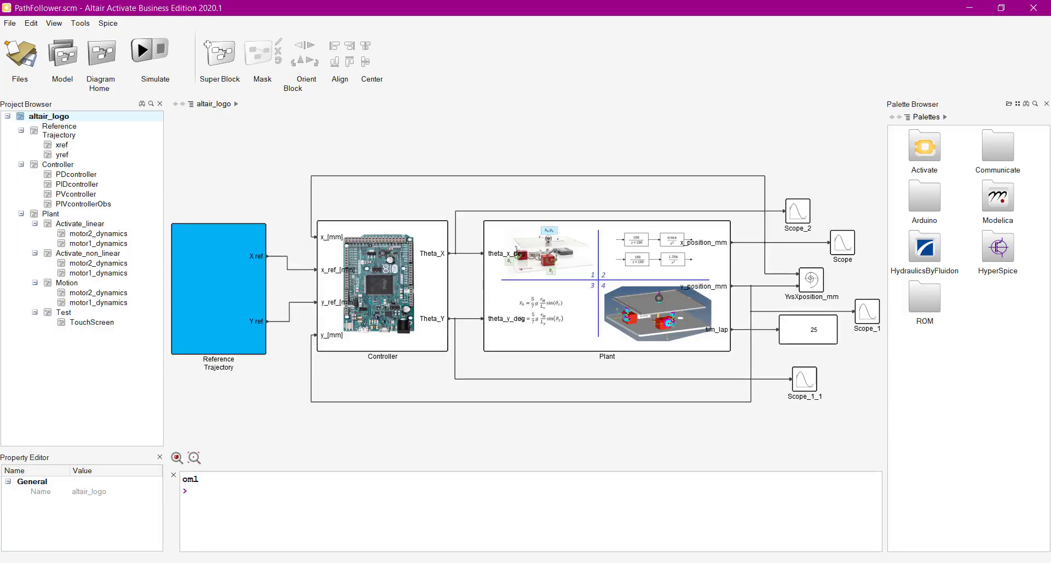
# Inspect the Plant block's four variants, and open the altair_logo model's initialization script in an enlarged window
pyautogui.scroll(-2, 558, 269)
pyautogui.scroll(4, 558, 269)
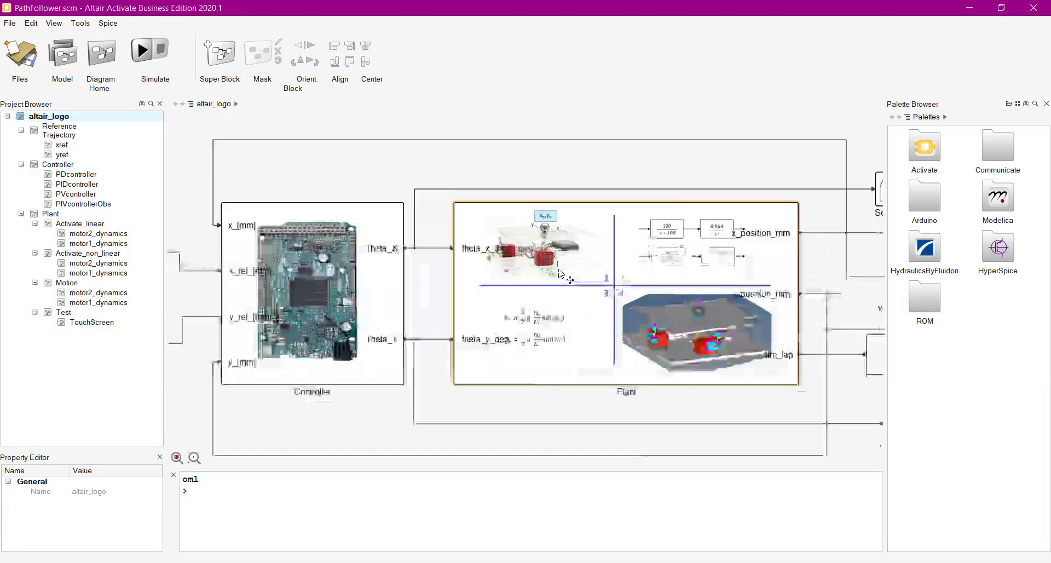
pyautogui.scroll(2, 558, 269)
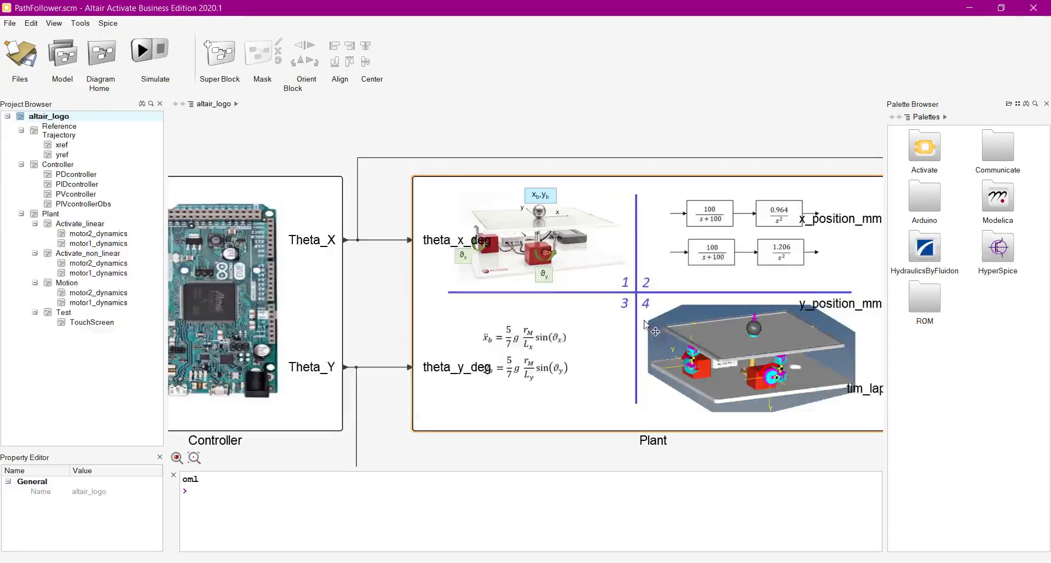
pyautogui.click(357, 137)
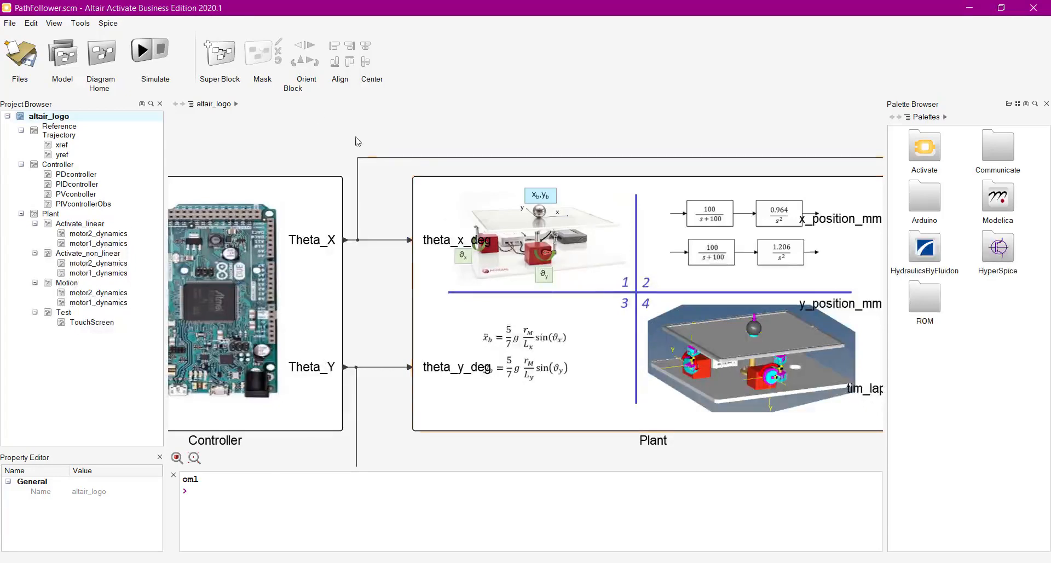
pyautogui.click(63, 54)
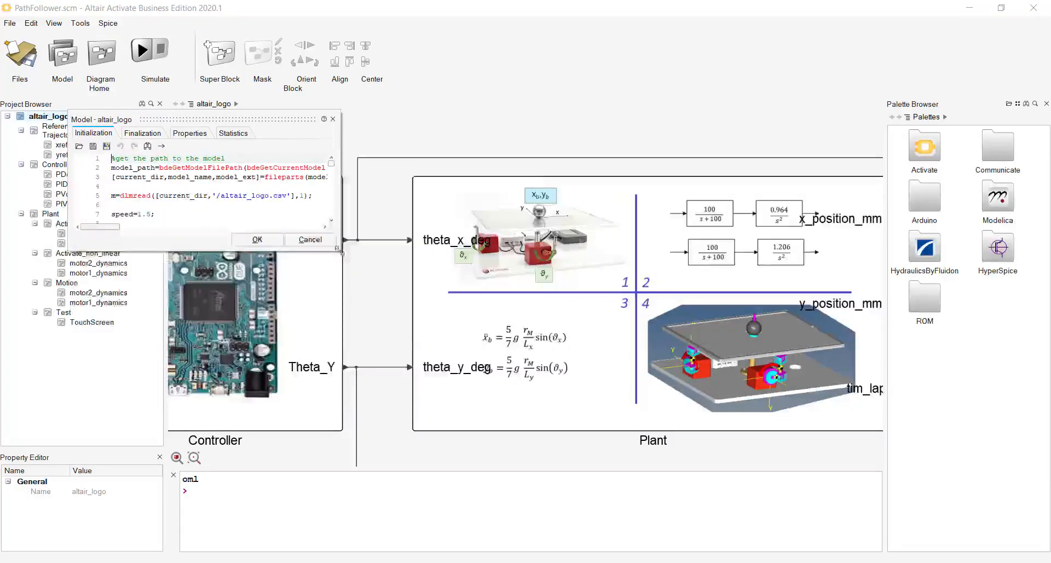
pyautogui.moveTo(340, 248); pyautogui.dragTo(664, 527)
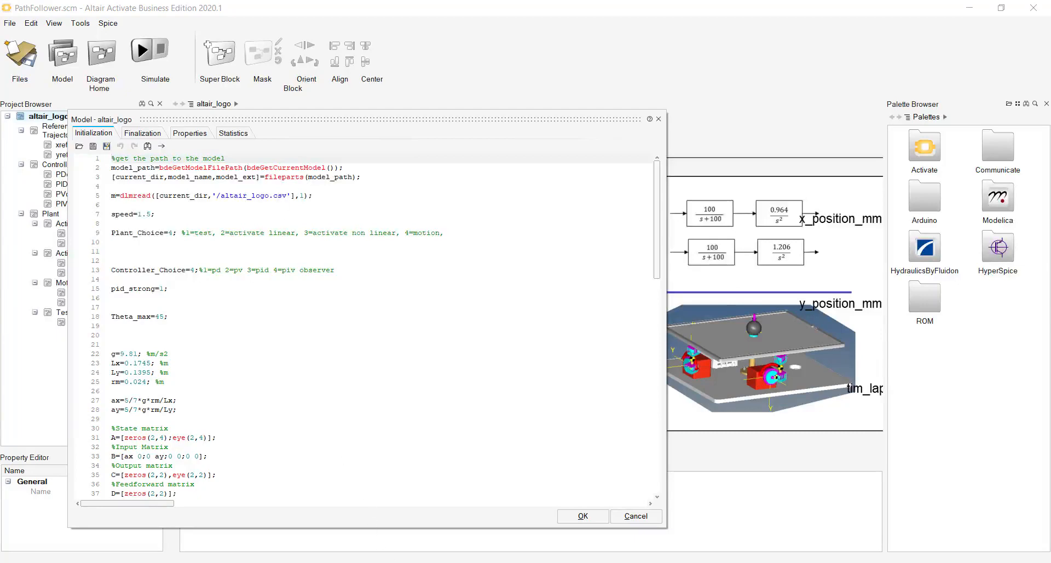
# Switch to the cross workbook in Excel, review its time, xref and yref columns, and return to Activate
pyautogui.moveTo(524, 562)
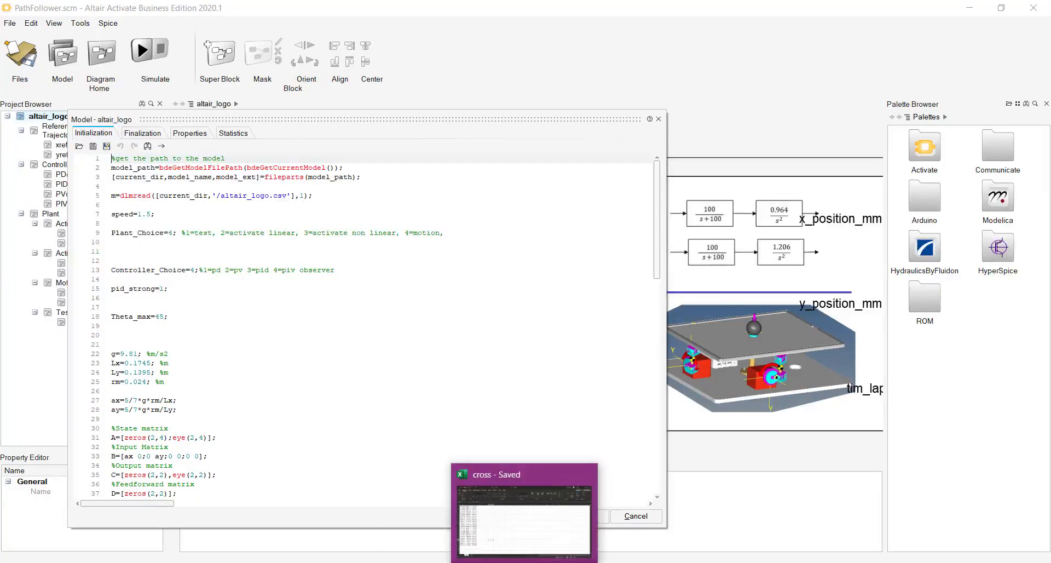
pyautogui.click(510, 515)
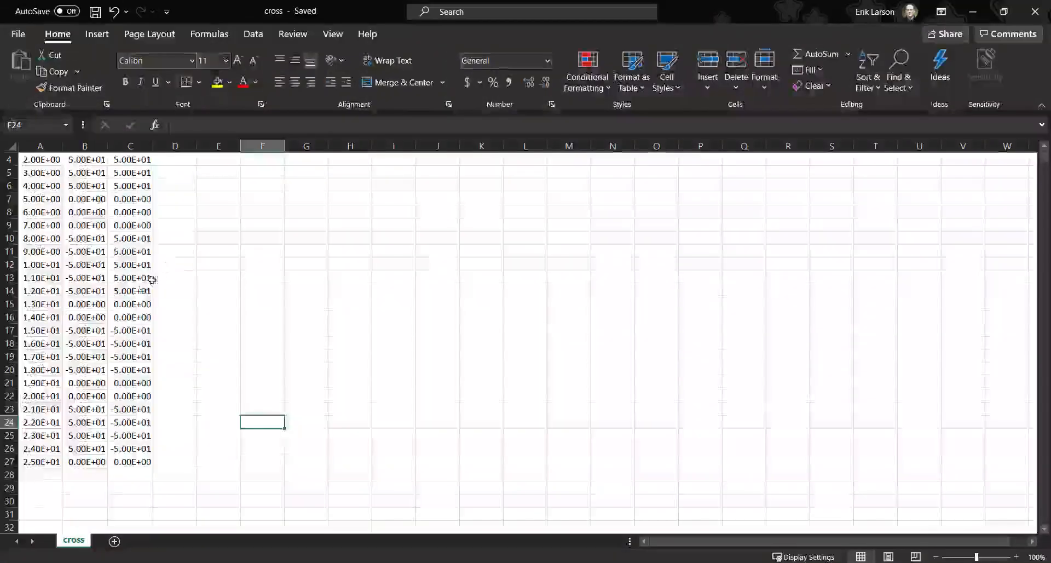
pyautogui.click(973, 11)
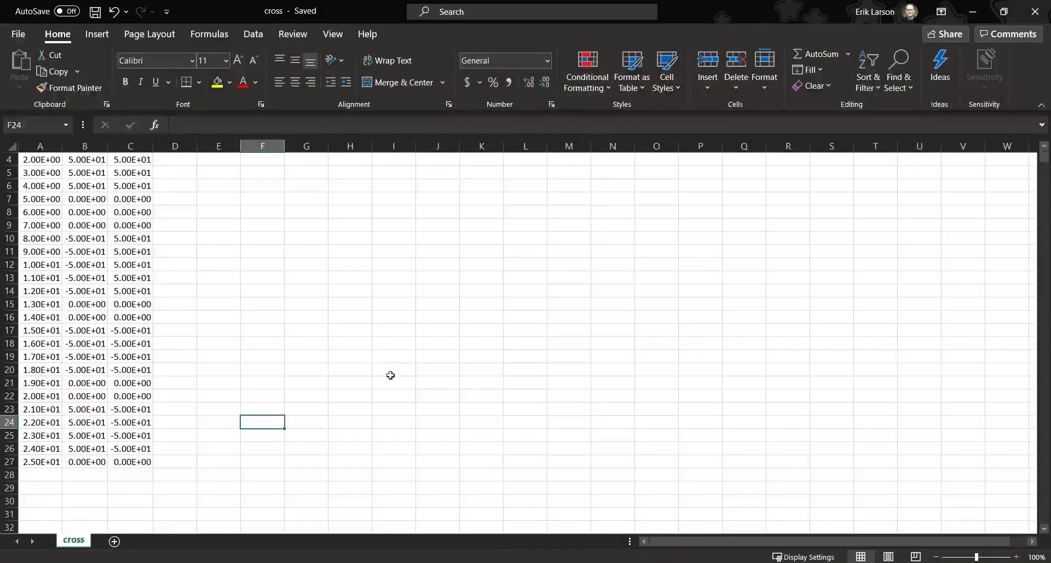
pyautogui.scroll(1, 297, 315)
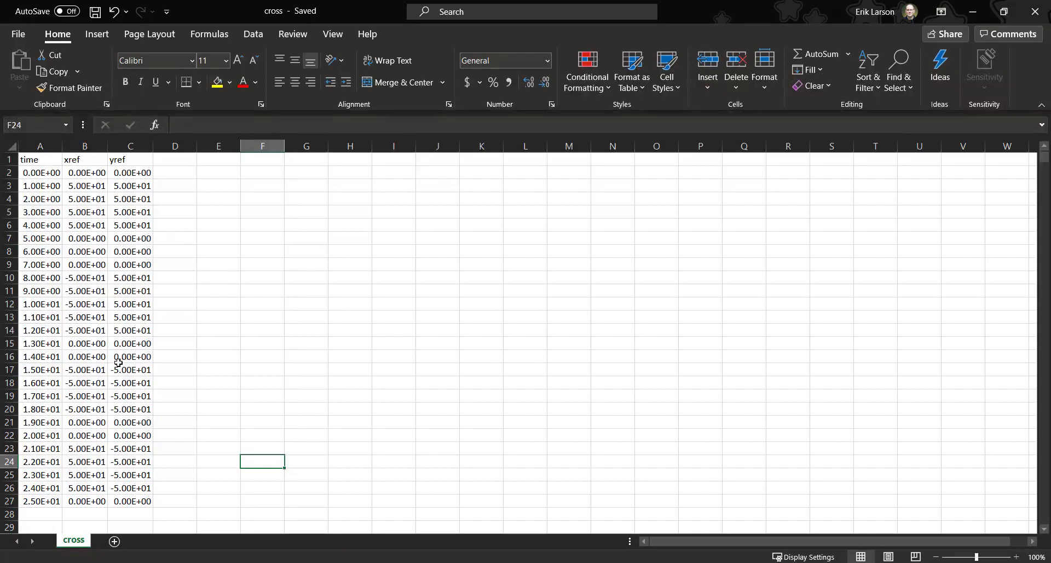
pyautogui.click(973, 12)
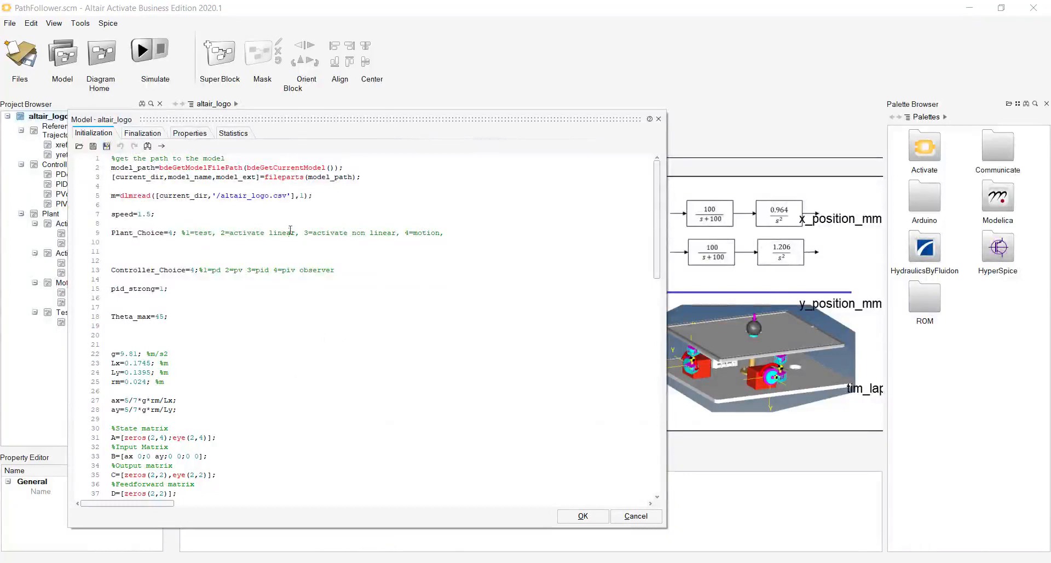
# Change the trajectory file read by dlmread in the initialization script to cross.csv and apply the edited script
pyautogui.click(270, 195)
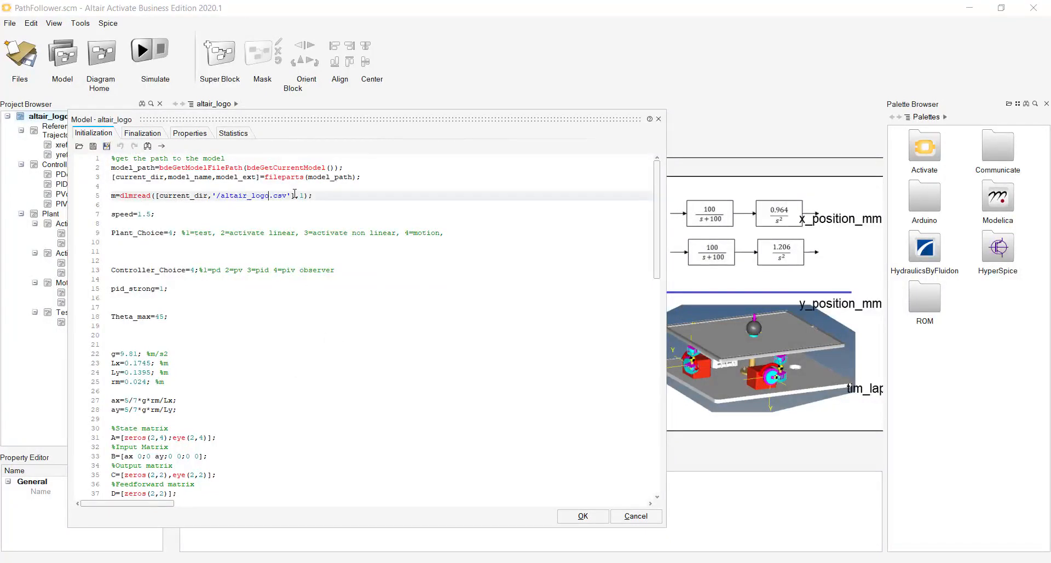
pyautogui.press('BackSpace')
pyautogui.press('BackSpace')
pyautogui.press('BackSpace')
pyautogui.press('BackSpace')
pyautogui.press('BackSpace')
pyautogui.press('BackSpace')
pyautogui.press('BackSpace')
pyautogui.press('BackSpace')
pyautogui.press('BackSpace')
pyautogui.press('BackSpace')
pyautogui.press('BackSpace')
pyautogui.write('cross')
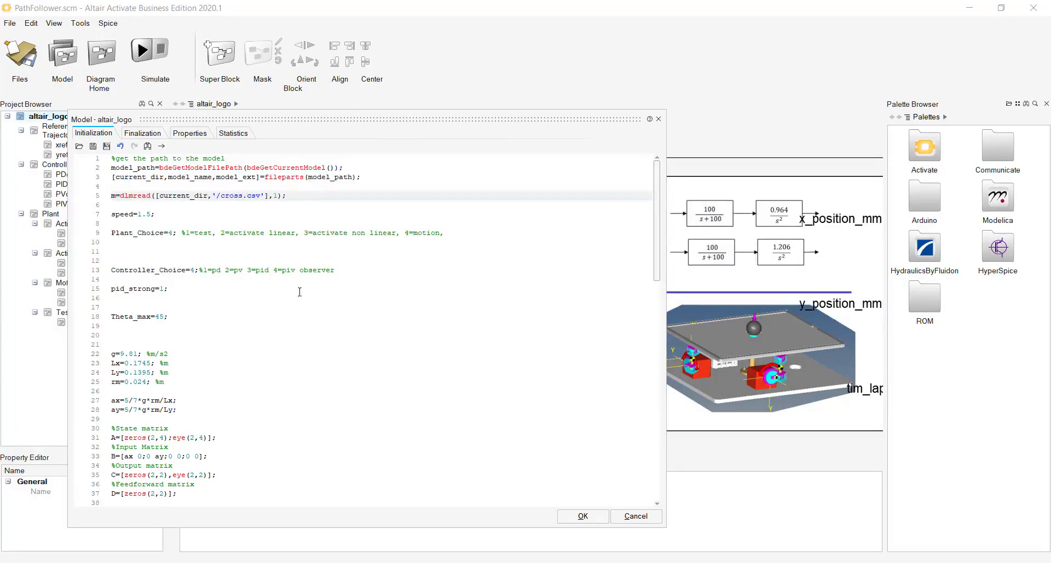
pyautogui.tripleClick(164, 233)
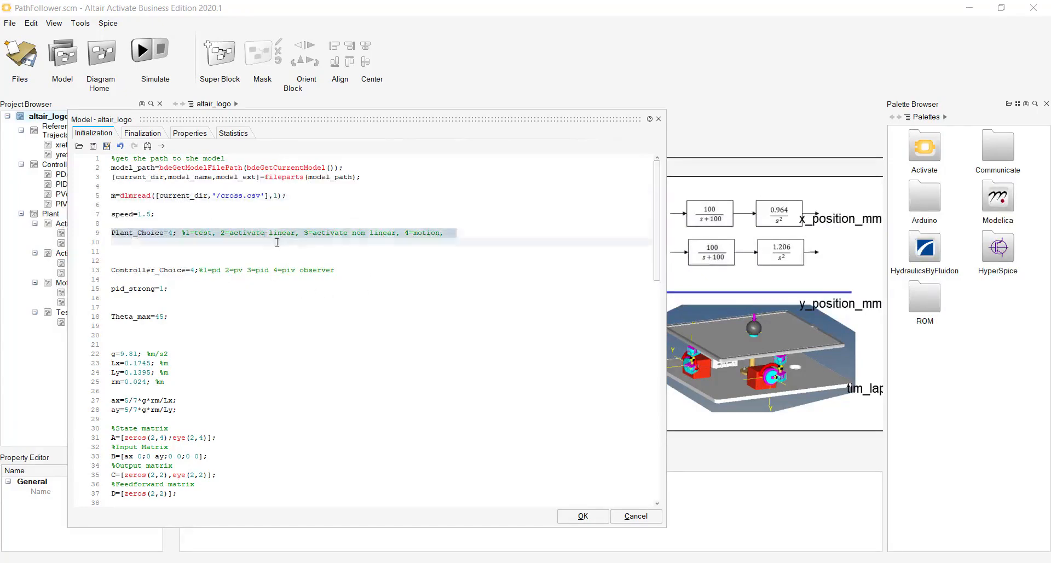
pyautogui.click(411, 289)
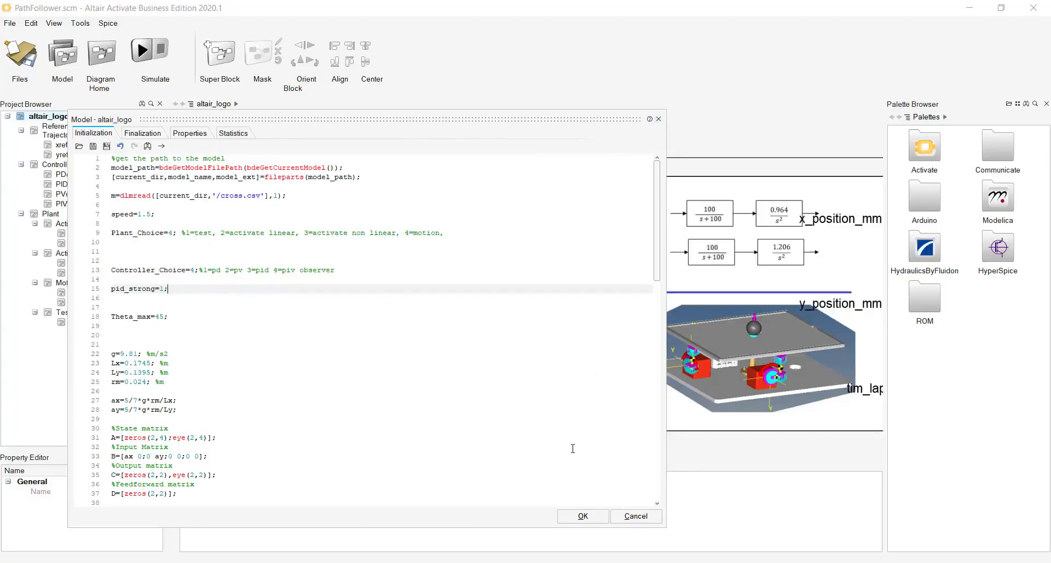
pyautogui.click(583, 516)
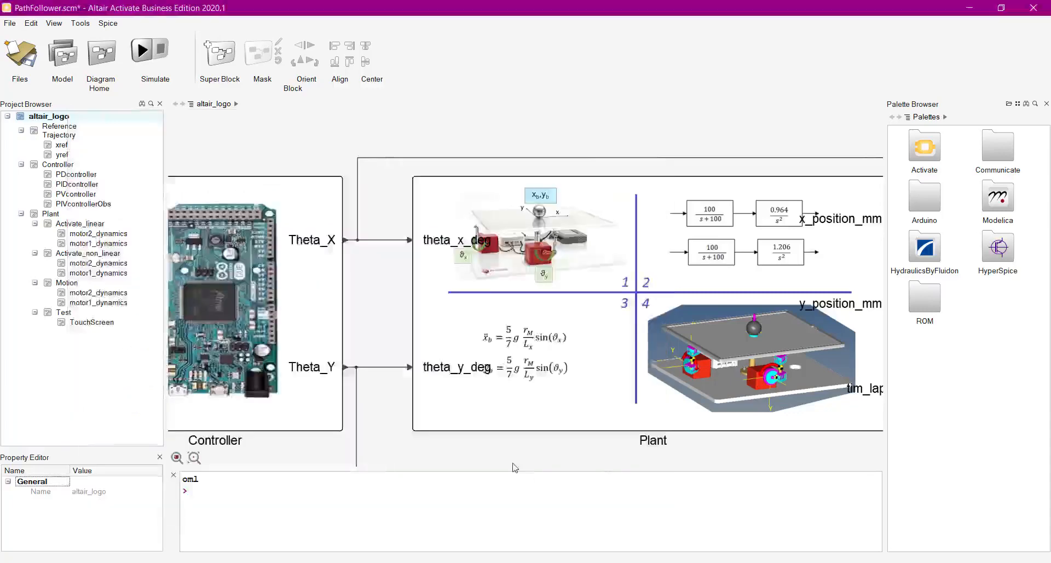
# Try to simulate the PathFollower model with the cross trajectory
pyautogui.scroll(3, 511, 356)
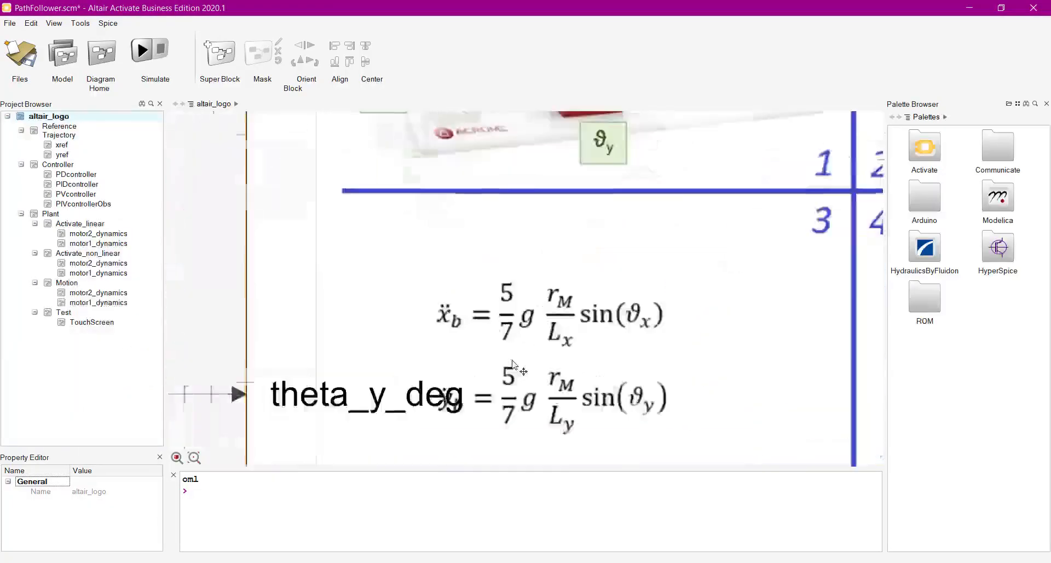
pyautogui.scroll(-6, 515, 365)
pyautogui.scroll(2, 523, 372)
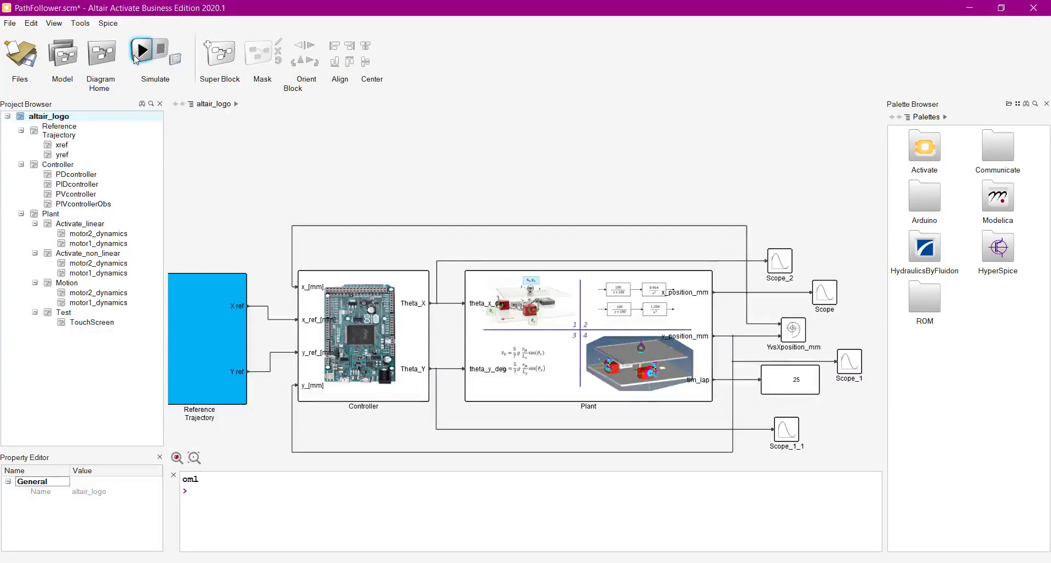
pyautogui.click(142, 53)
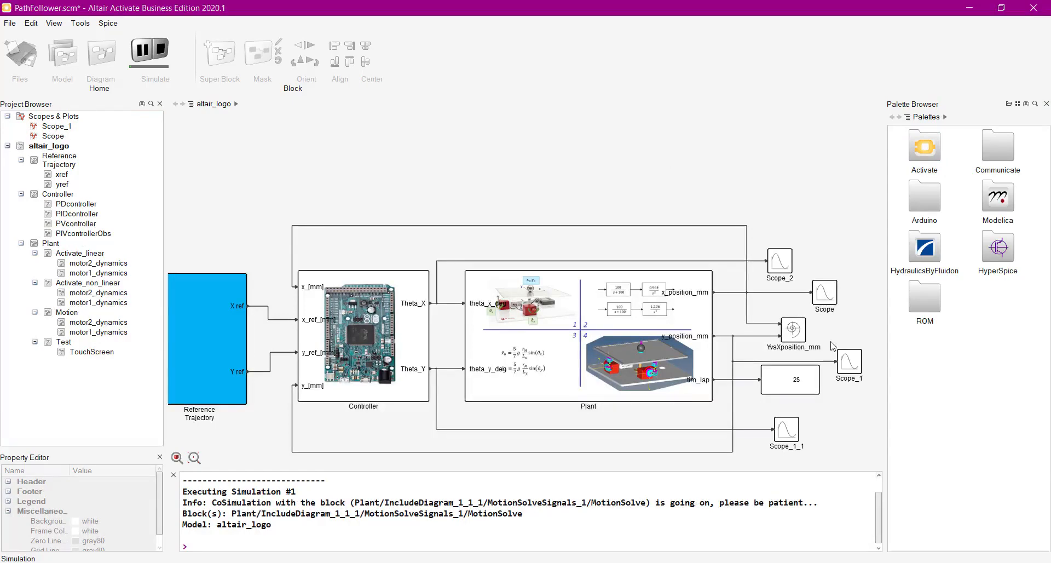
# Open the YvsXposition_mm scope block, dismiss its settings without changes, and start the simulation again
pyautogui.click(801, 335)
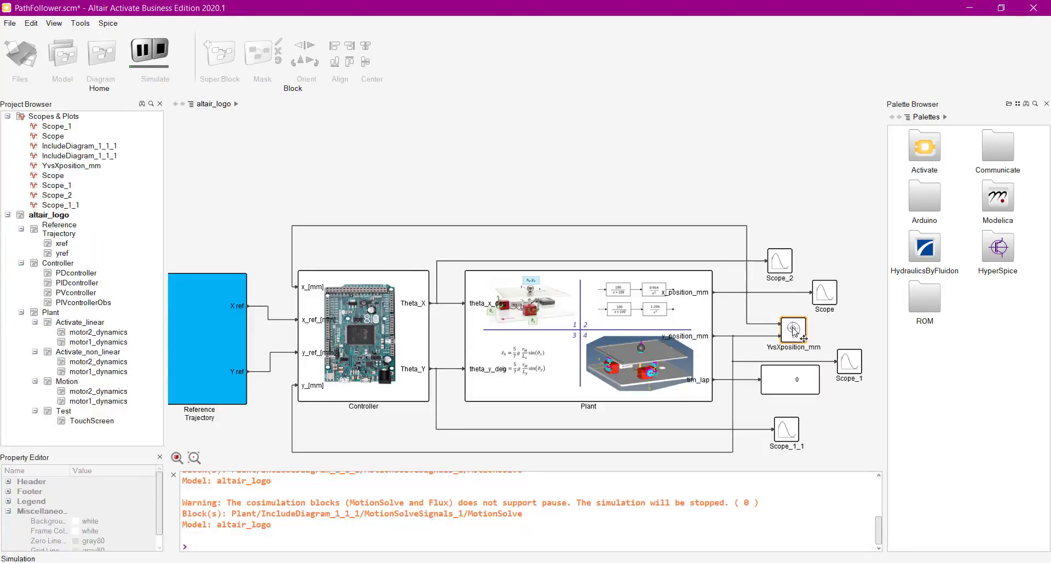
pyautogui.doubleClick(794, 330)
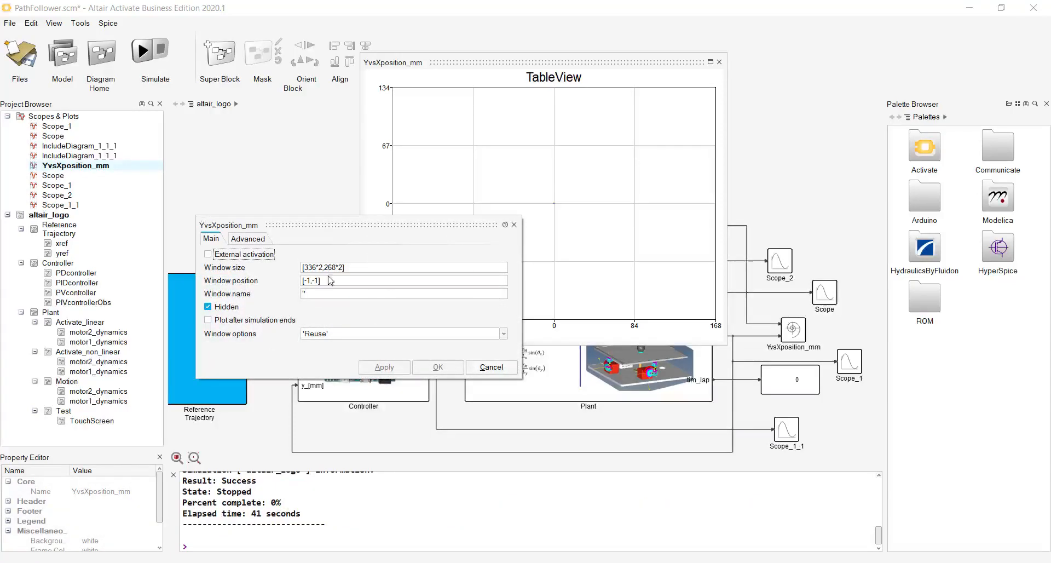
pyautogui.click(491, 367)
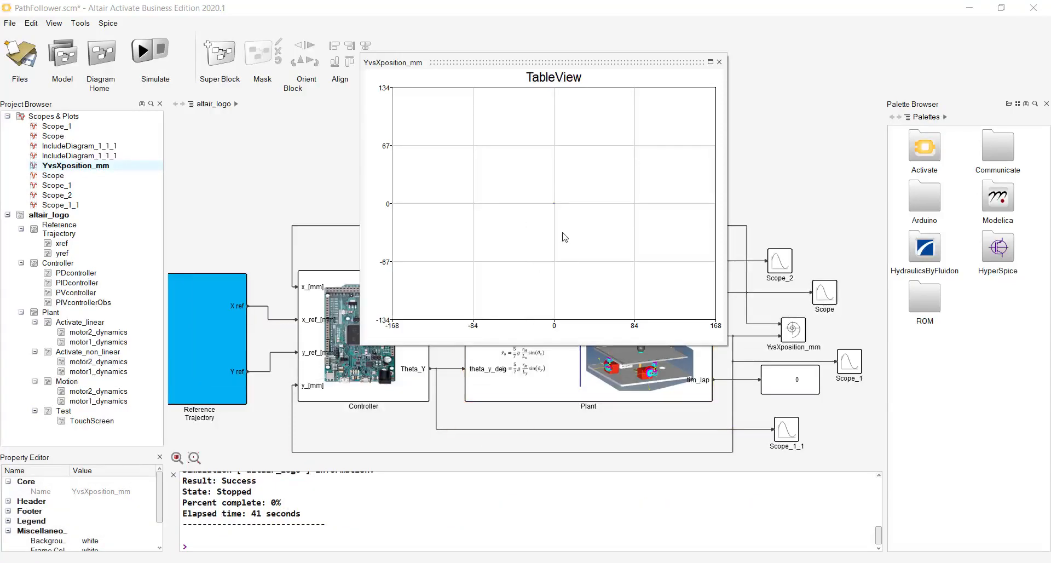
pyautogui.click(143, 51)
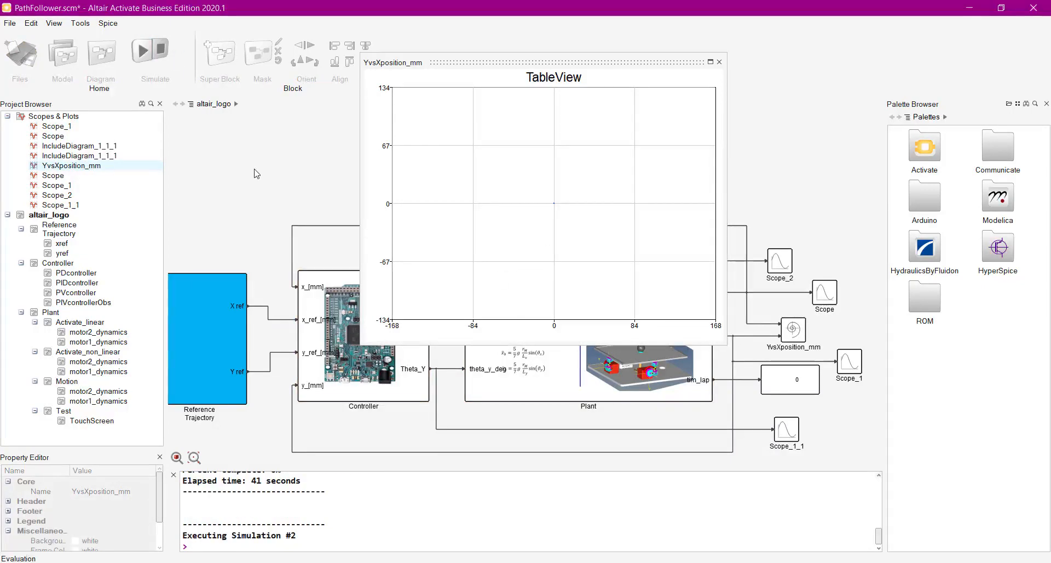